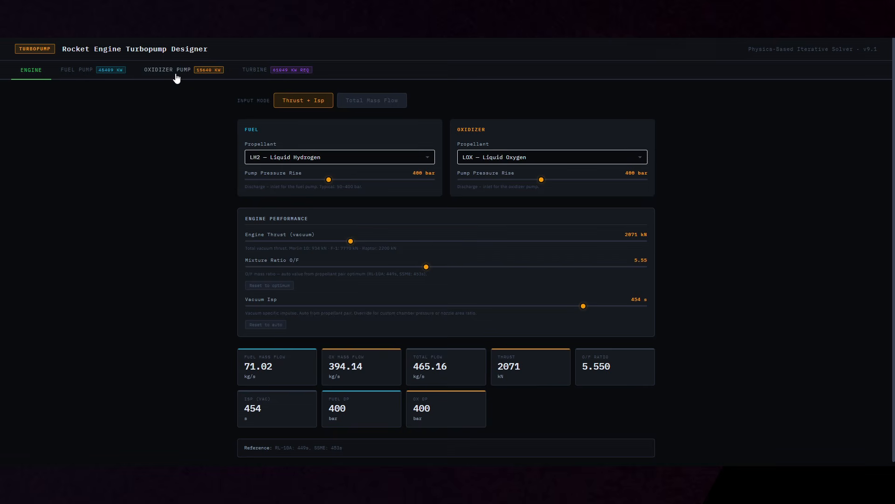
Open the turbine design and try the Staged Combustion — H2-rich and Expander Cycle — GH2 architectures
{"action": "left_click", "coordinate": [264, 71]}
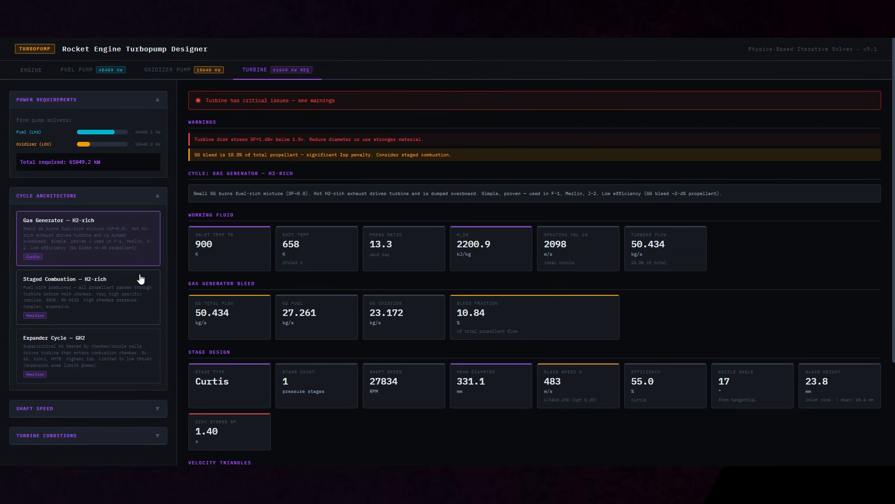
{"action": "left_click", "coordinate": [65, 291]}
{"action": "left_click", "coordinate": [64, 356]}
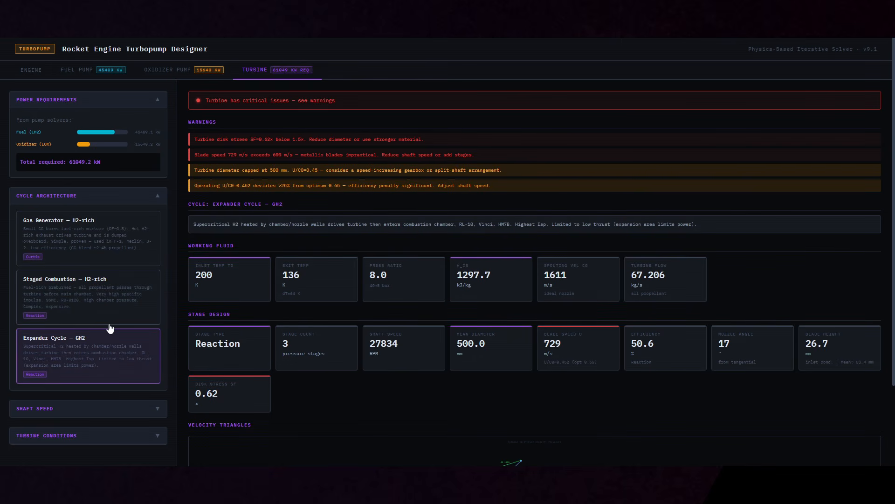
Expand the turbine's shaft speed and turbine conditions settings and look over the expander cycle results
{"action": "left_click", "coordinate": [66, 409]}
{"action": "scroll", "coordinate": [71, 404], "scroll_direction": "down", "scroll_amount": 2}
{"action": "left_click", "coordinate": [66, 419]}
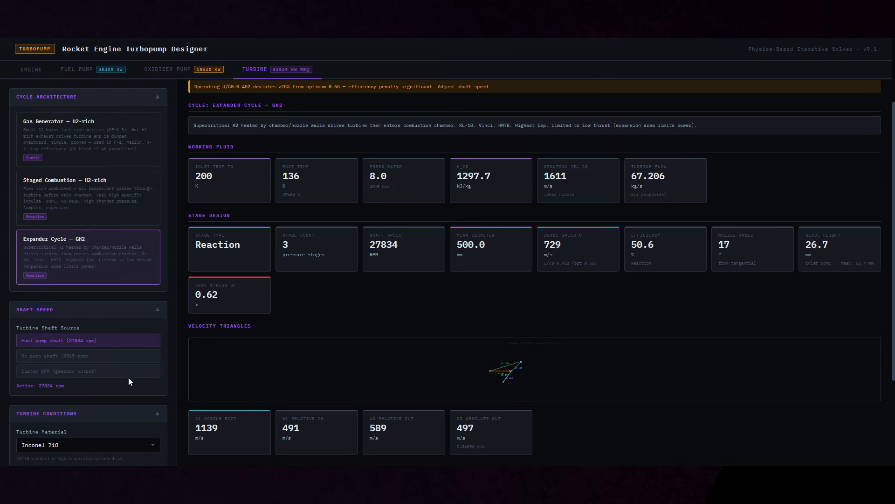
{"action": "scroll", "coordinate": [359, 308], "scroll_direction": "up", "scroll_amount": 2}
{"action": "scroll", "coordinate": [359, 307], "scroll_direction": "down", "scroll_amount": 4}
{"action": "scroll", "coordinate": [358, 307], "scroll_direction": "up", "scroll_amount": 4}
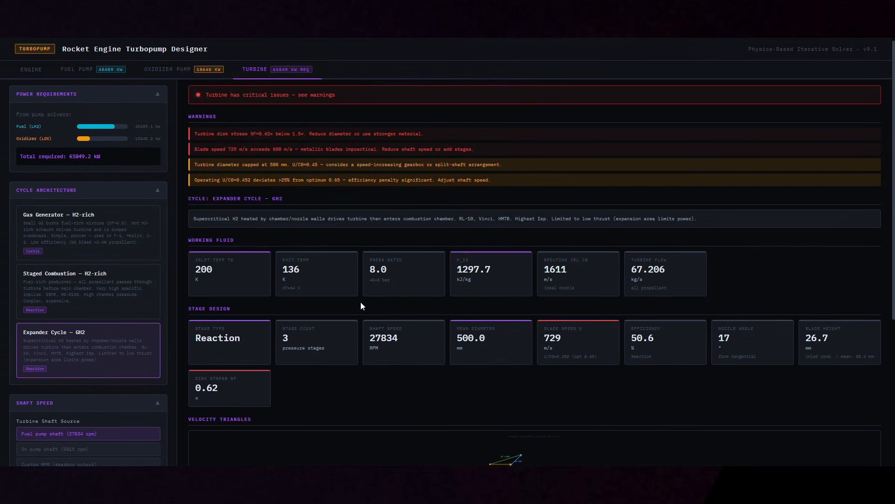
Check the oxidizer pump design, and return to the turbine to select the Staged Combustion — H2-rich cycle
{"action": "left_click", "coordinate": [170, 76]}
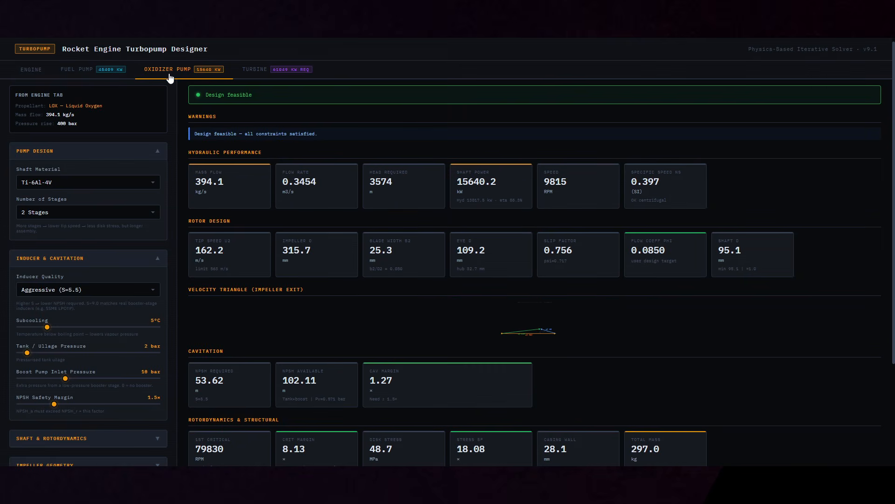
{"action": "left_click", "coordinate": [255, 70]}
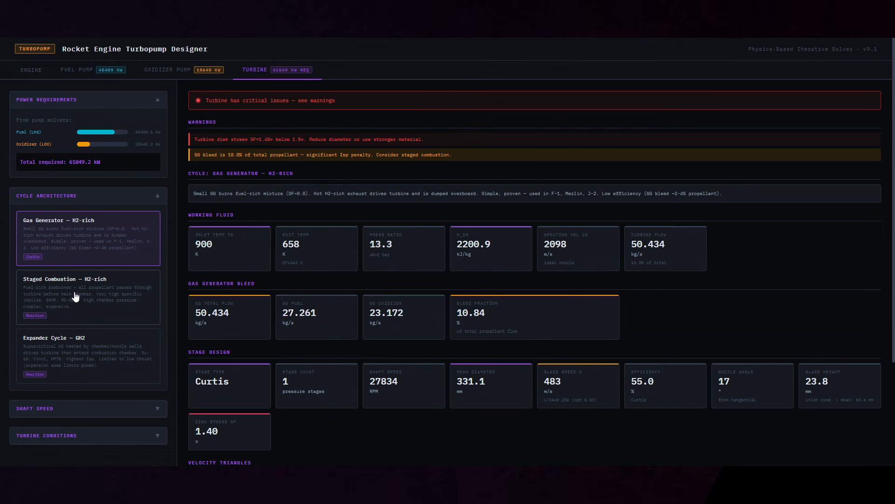
{"action": "left_click", "coordinate": [77, 296]}
Return to the engine inputs, try the Total Mass Flow input mode and restore Thrust + Isp
{"action": "left_click", "coordinate": [31, 70]}
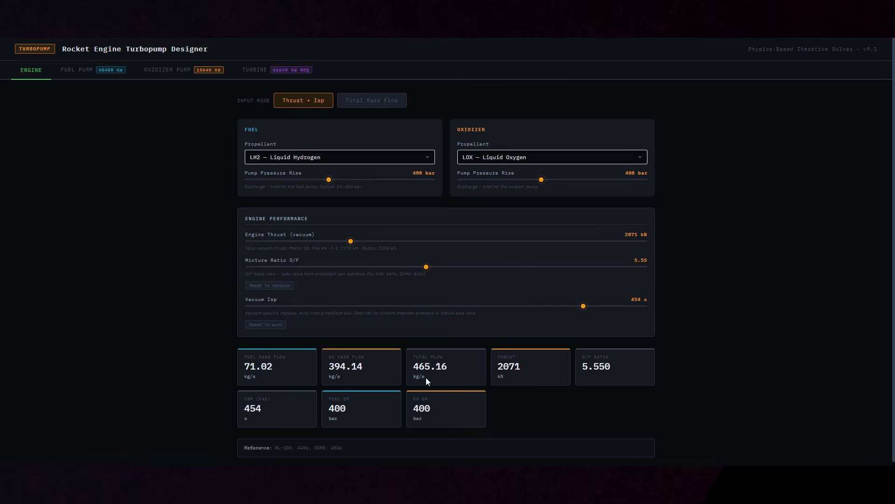
{"action": "left_click", "coordinate": [372, 101]}
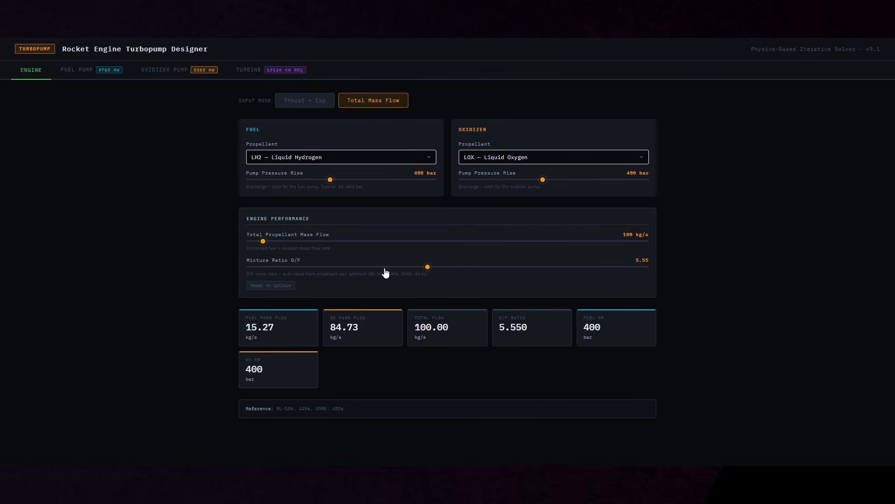
{"action": "left_click", "coordinate": [301, 104]}
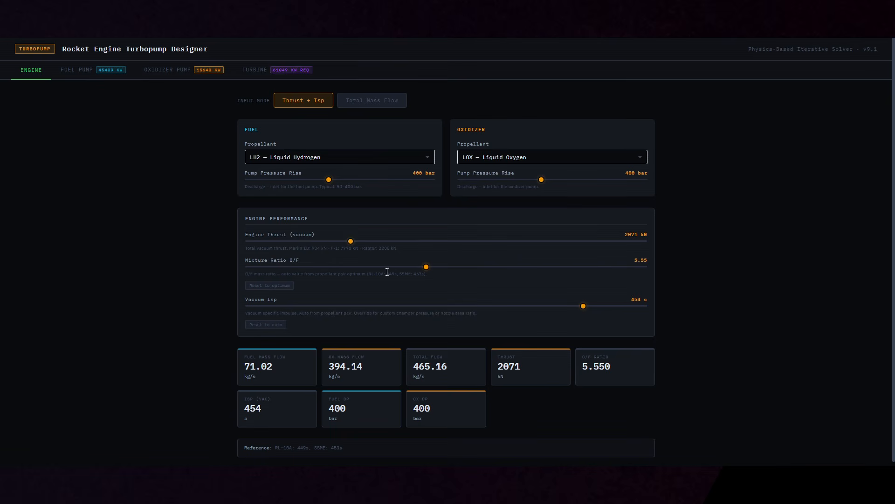
Review the fuel pump's settings, warnings and hydraulic, rotor, cavitation and structural results
{"action": "left_click", "coordinate": [86, 73]}
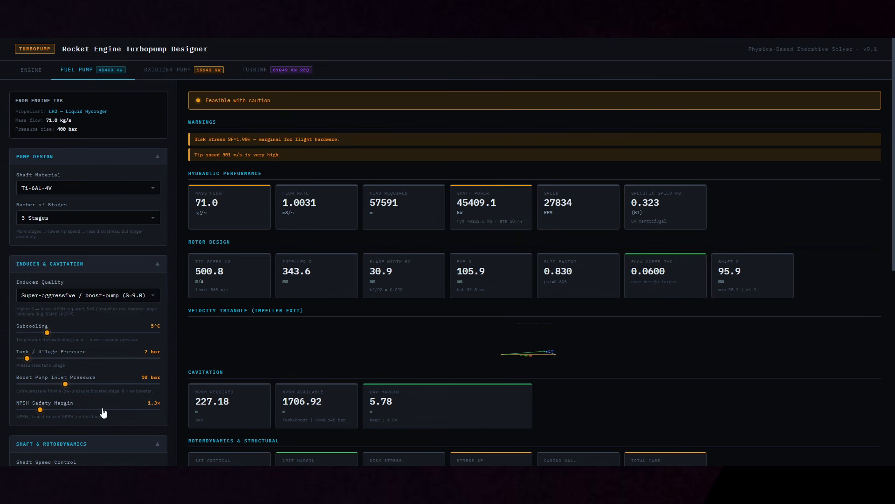
{"action": "scroll", "coordinate": [425, 328], "scroll_direction": "down", "scroll_amount": 4}
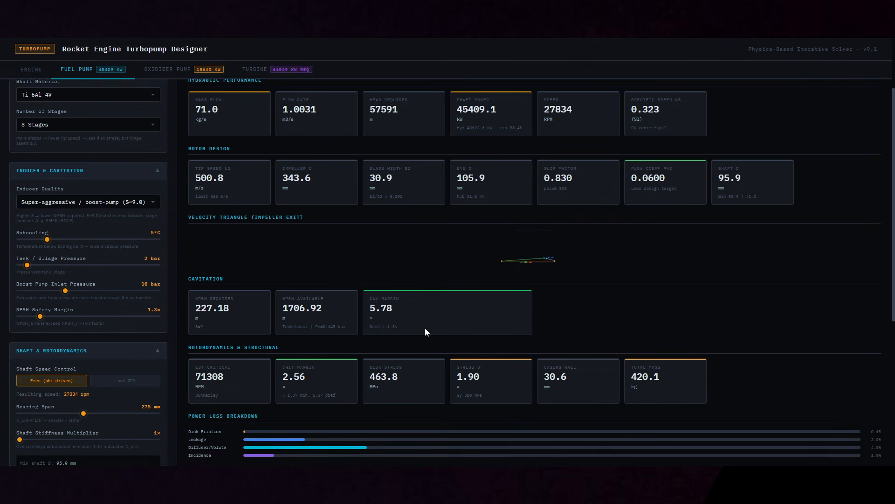
{"action": "scroll", "coordinate": [424, 328], "scroll_direction": "up", "scroll_amount": 4}
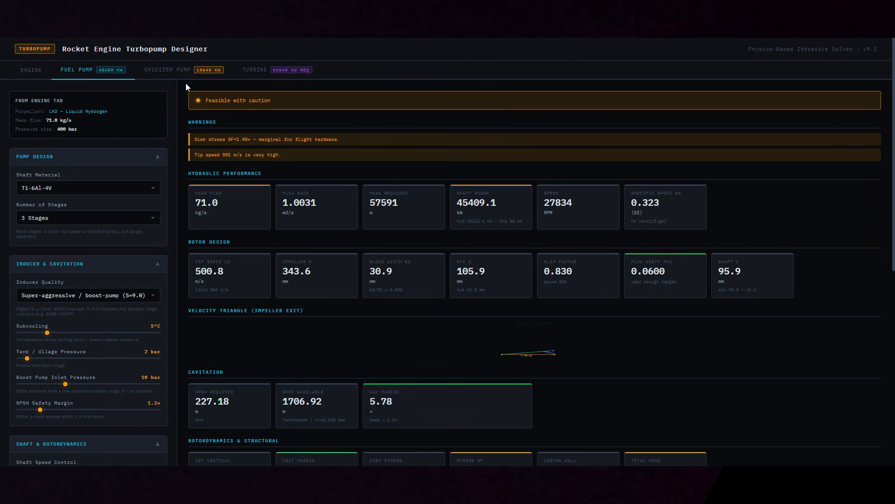
Review the oxidizer pump's feasibility, hydraulic performance, cavitation, structural and envelope results
{"action": "left_click", "coordinate": [192, 71]}
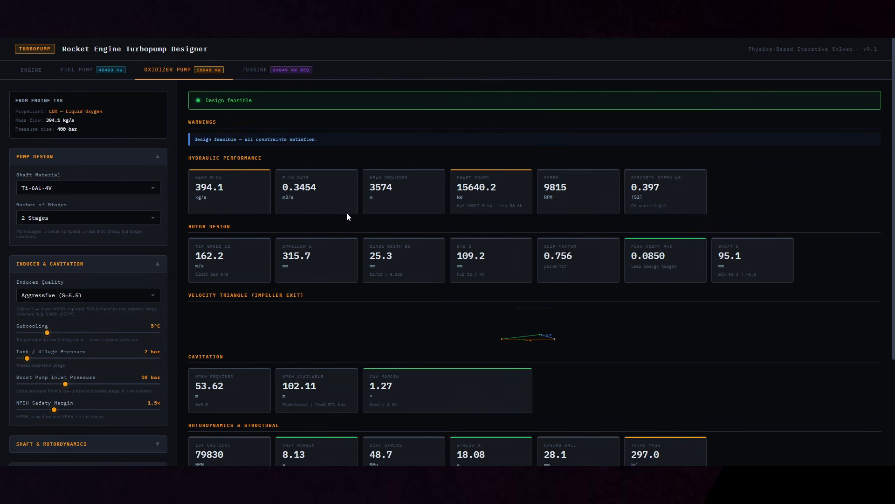
{"action": "scroll", "coordinate": [354, 223], "scroll_direction": "down", "scroll_amount": 3}
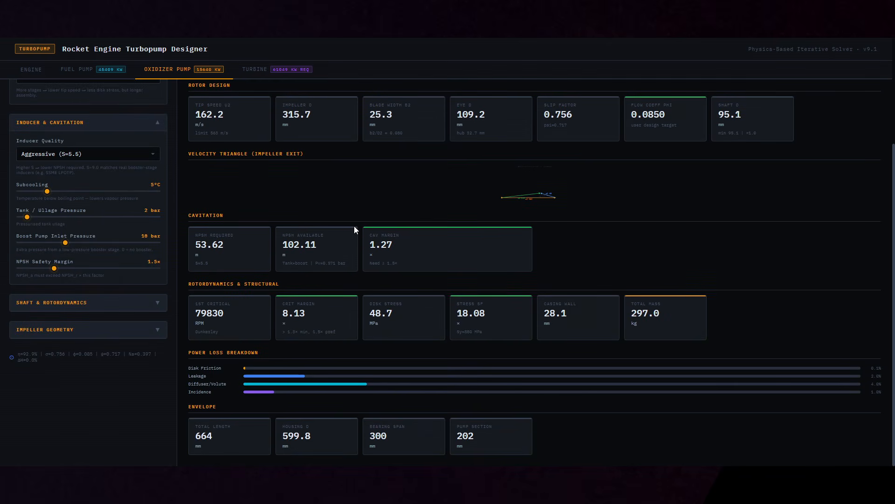
{"action": "scroll", "coordinate": [354, 226], "scroll_direction": "up", "scroll_amount": 3}
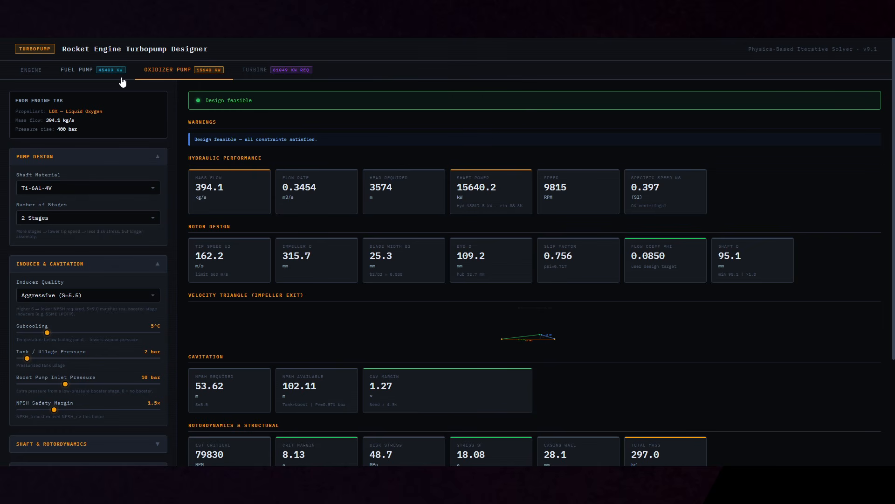
Examine the turbine's gas generator results, including working fluid, bleed, stage design and velocity triangles
{"action": "left_click", "coordinate": [261, 71]}
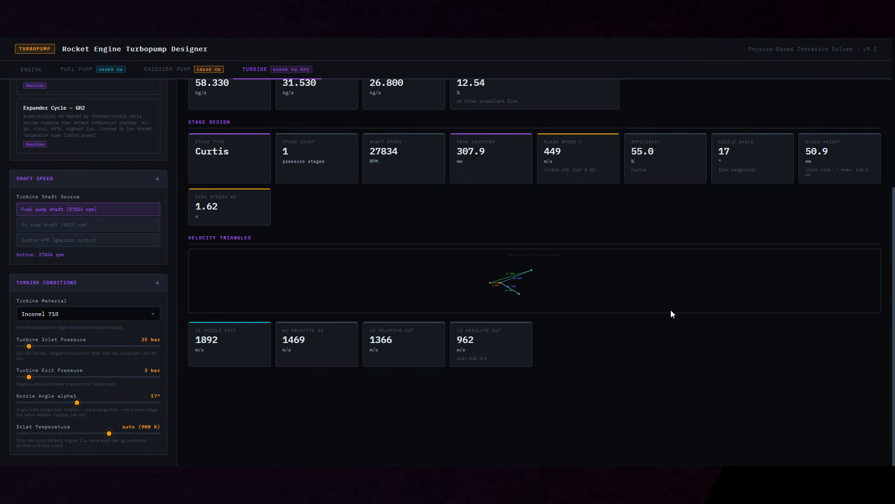
{"action": "scroll", "coordinate": [670, 314], "scroll_direction": "up", "scroll_amount": 2}
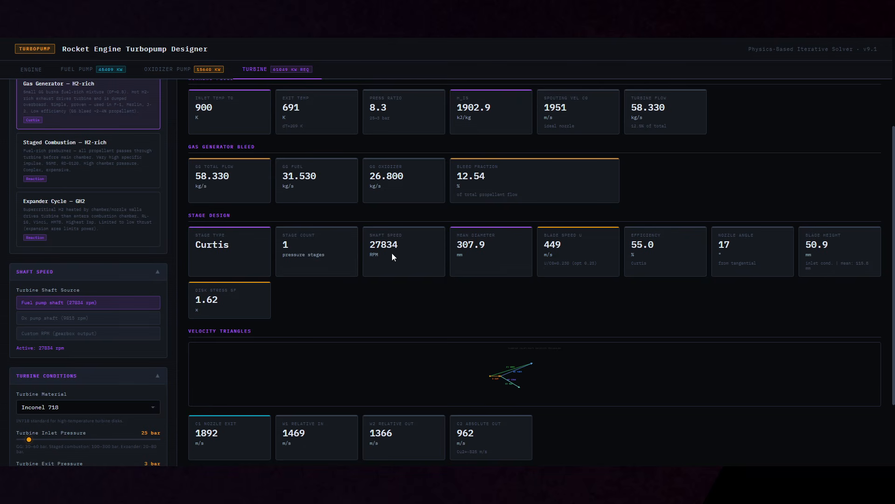
{"action": "scroll", "coordinate": [540, 322], "scroll_direction": "up", "scroll_amount": 1}
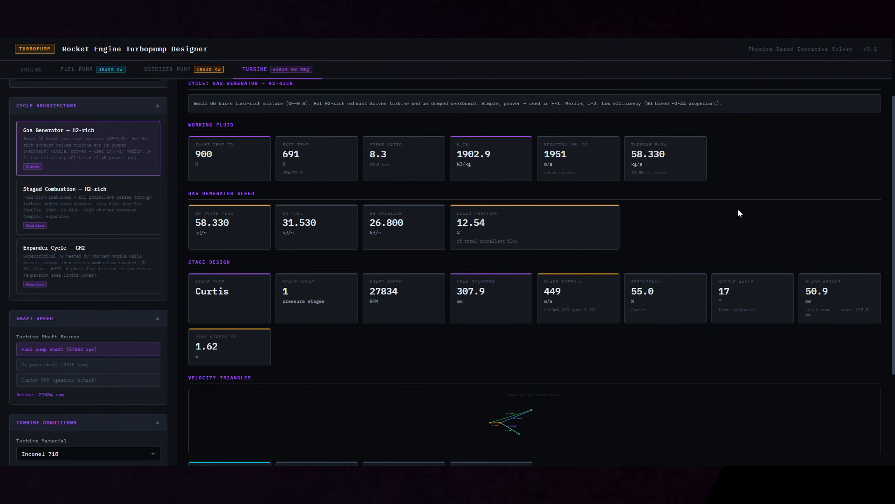
{"action": "scroll", "coordinate": [551, 355], "scroll_direction": "up", "scroll_amount": 2}
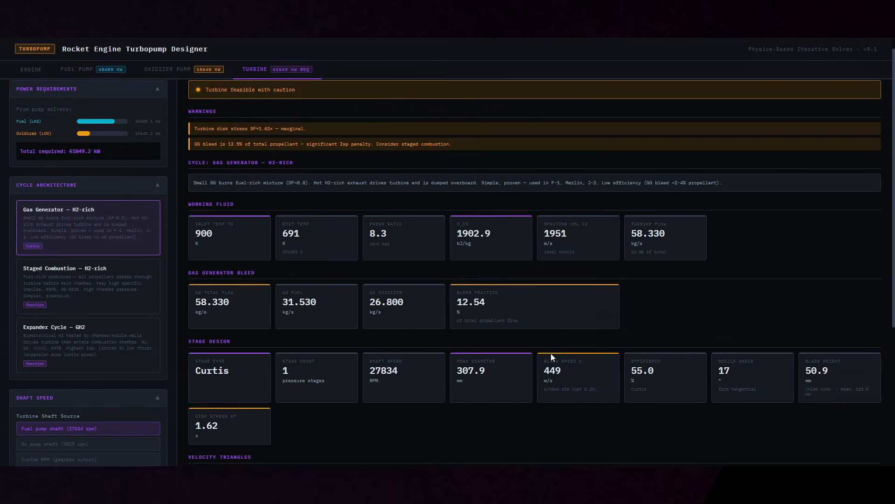
{"action": "scroll", "coordinate": [551, 356], "scroll_direction": "down", "scroll_amount": 3}
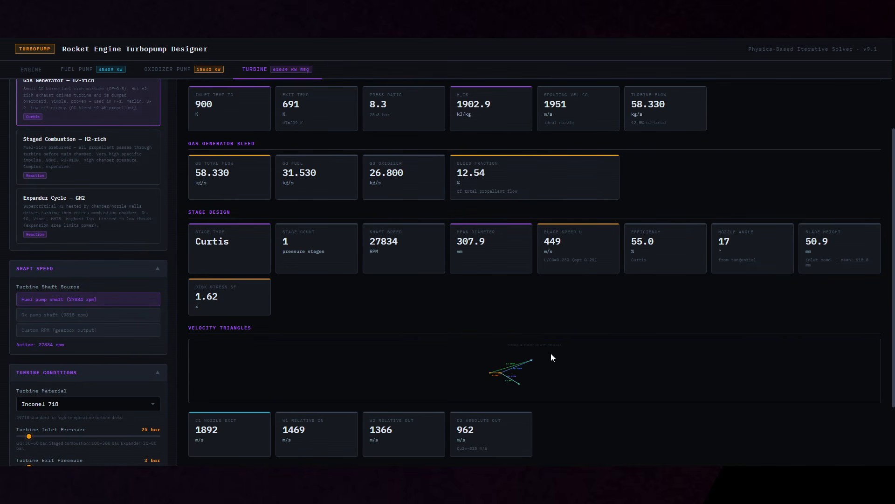
{"action": "scroll", "coordinate": [551, 357], "scroll_direction": "up", "scroll_amount": 3}
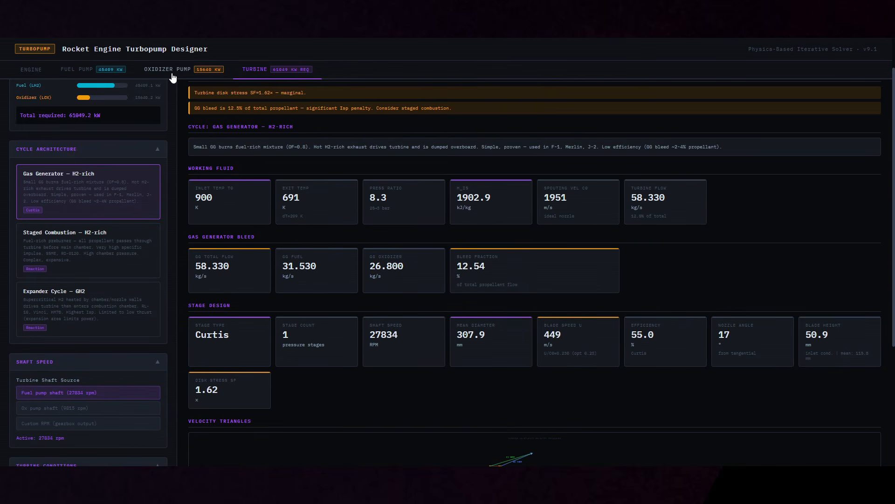
Compare the oxidizer pump's results with the engine's thrust, mixture ratio and mass flow inputs
{"action": "left_click", "coordinate": [168, 69]}
{"action": "scroll", "coordinate": [533, 308], "scroll_direction": "down", "scroll_amount": 2}
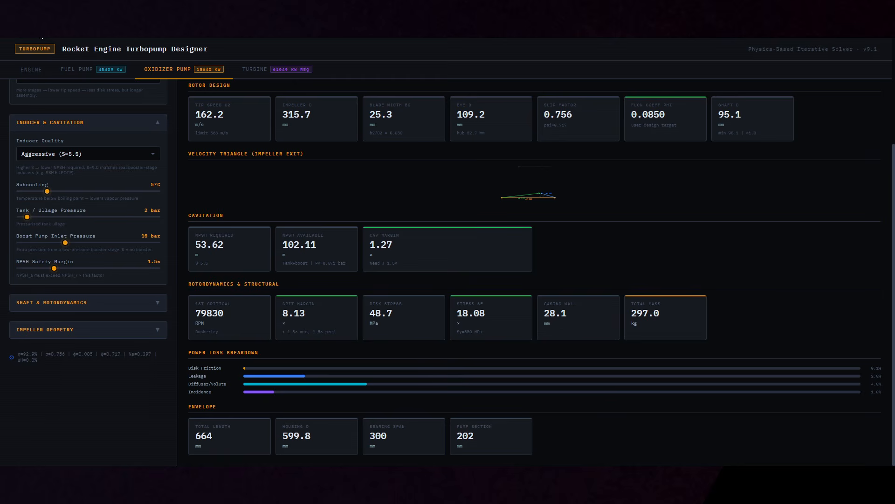
{"action": "left_click", "coordinate": [29, 69]}
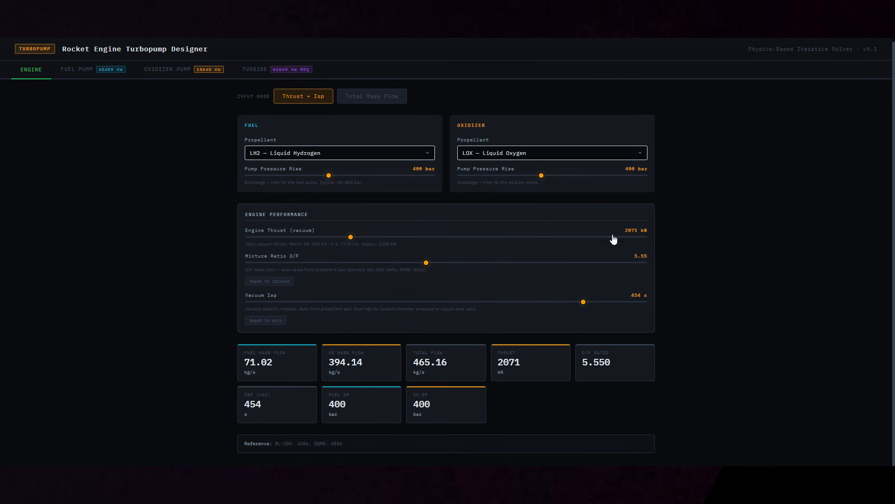
{"action": "left_click", "coordinate": [161, 69]}
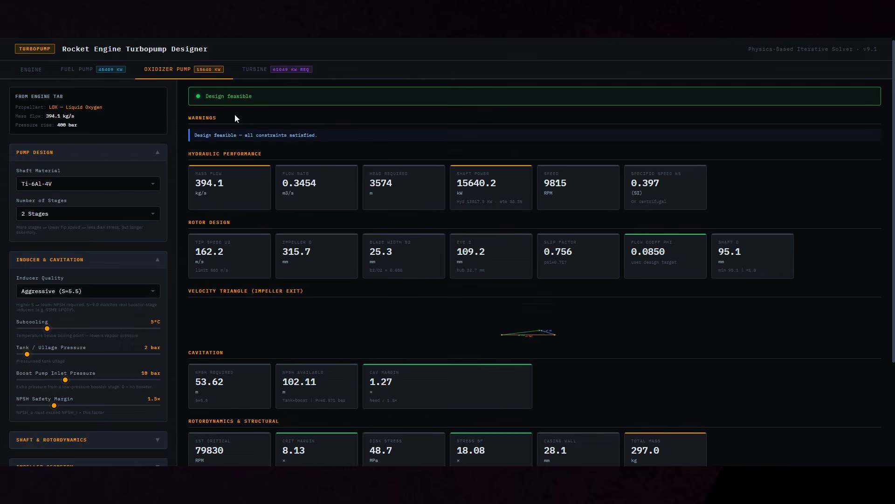
{"action": "scroll", "coordinate": [474, 310], "scroll_direction": "down", "scroll_amount": 3}
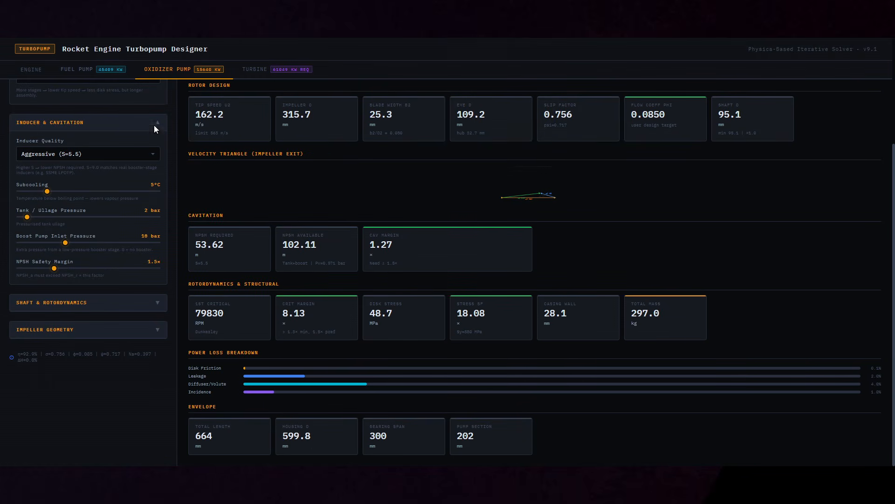
Inspect the fuel pump's rotordynamic, structural and hydraulic results and compare them with the oxidizer pump
{"action": "left_click", "coordinate": [92, 67]}
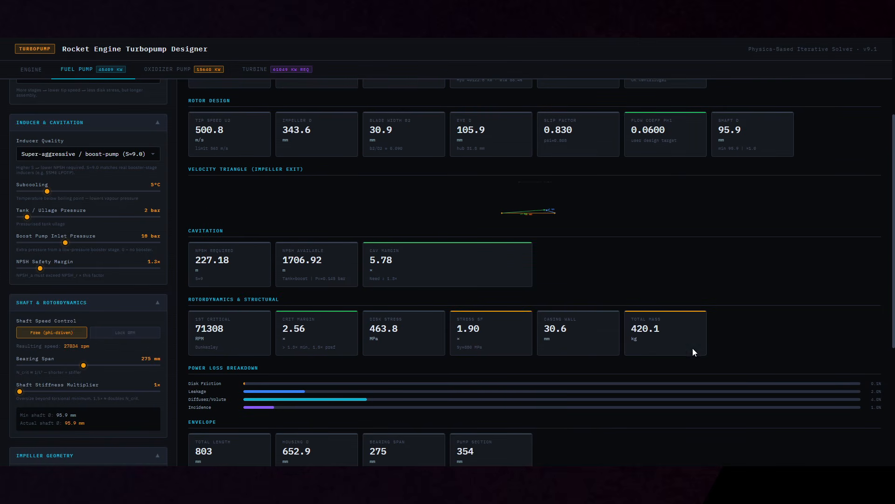
{"action": "scroll", "coordinate": [701, 282], "scroll_direction": "up", "scroll_amount": 1}
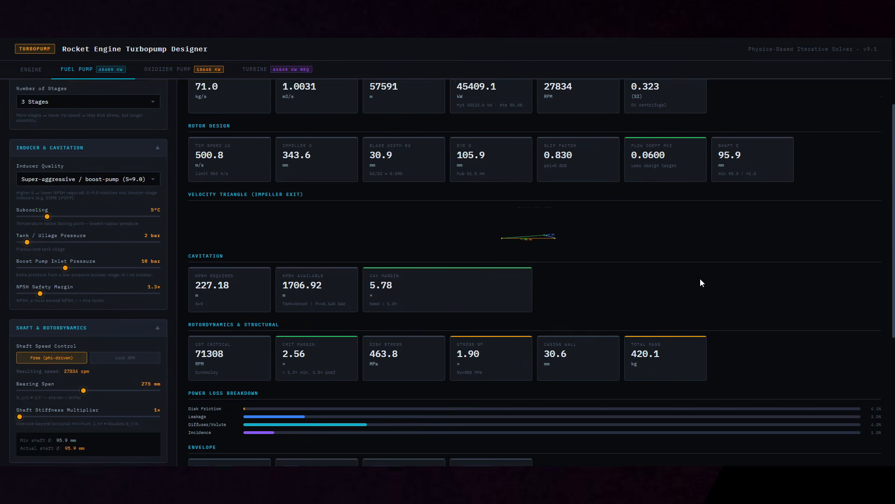
{"action": "scroll", "coordinate": [702, 282], "scroll_direction": "up", "scroll_amount": 3}
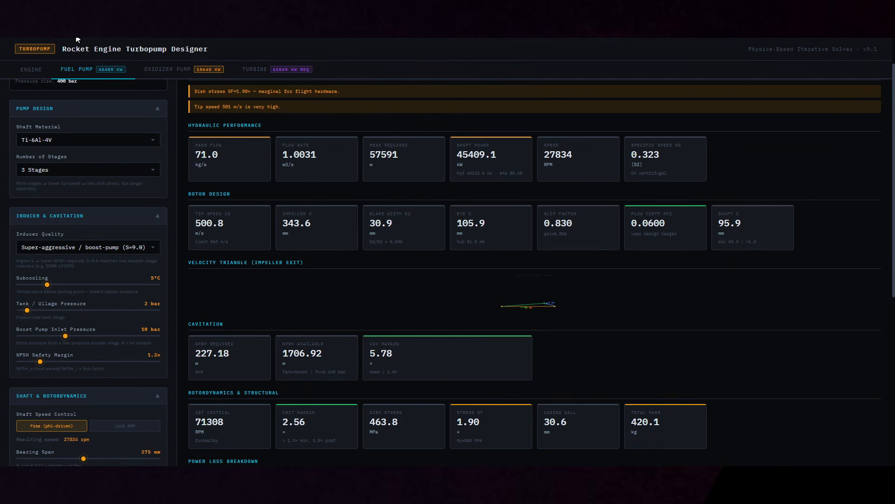
{"action": "left_click", "coordinate": [166, 75]}
{"action": "left_click", "coordinate": [88, 71]}
Reopen the turbine design and read its warnings, gas generator bleed and stage results
{"action": "left_click", "coordinate": [277, 75]}
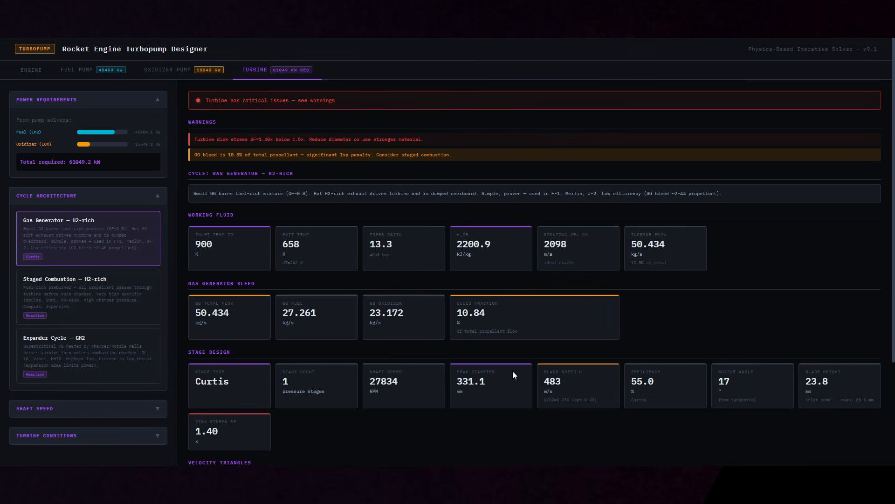
{"action": "scroll", "coordinate": [511, 374], "scroll_direction": "down", "scroll_amount": 3}
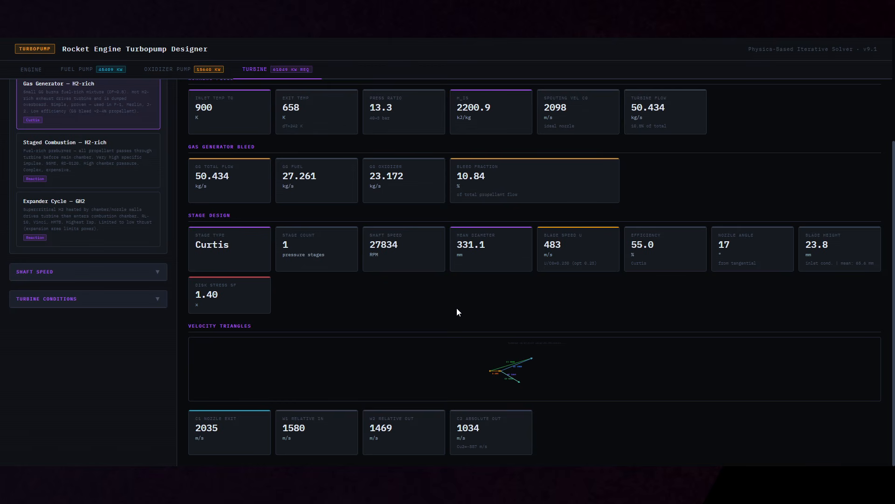
{"action": "scroll", "coordinate": [457, 309], "scroll_direction": "up", "scroll_amount": 2}
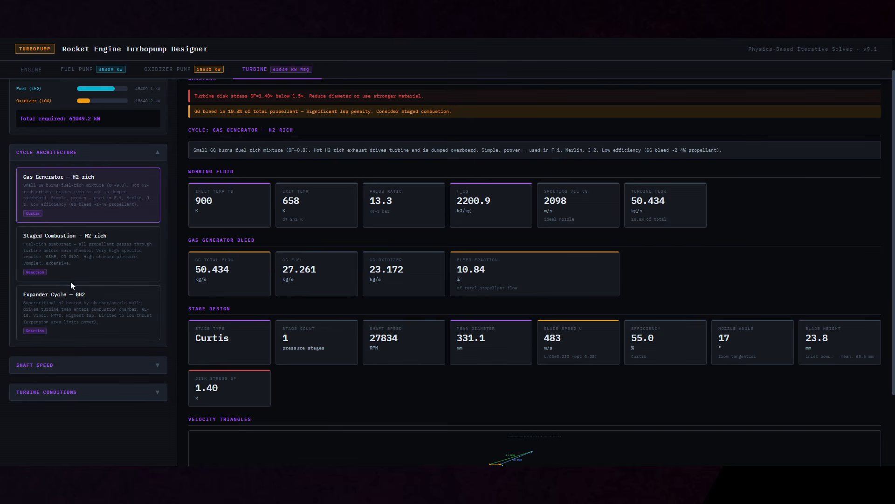
{"action": "scroll", "coordinate": [293, 148], "scroll_direction": "up", "scroll_amount": 1}
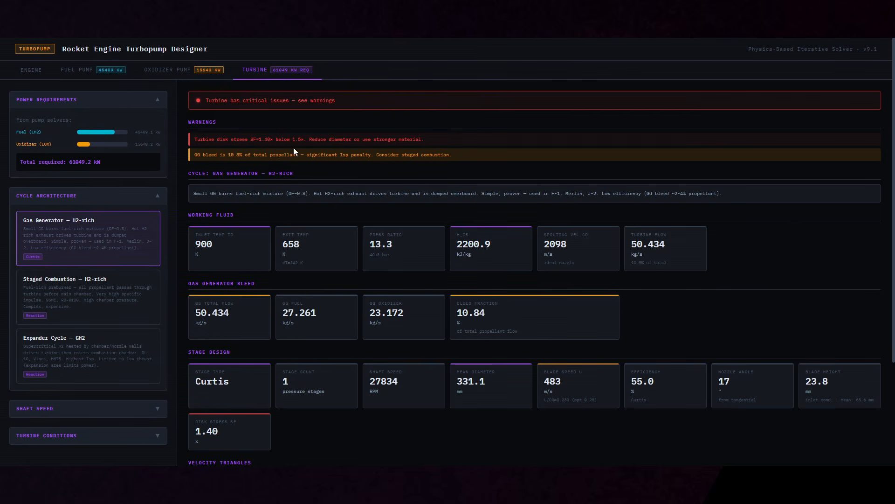
Set the turbine's cycle architecture to Staged Combustion — H2-rich and check its warnings
{"action": "scroll", "coordinate": [68, 233], "scroll_direction": "down", "scroll_amount": 2}
{"action": "left_click", "coordinate": [74, 199]}
{"action": "scroll", "coordinate": [278, 226], "scroll_direction": "up", "scroll_amount": 2}
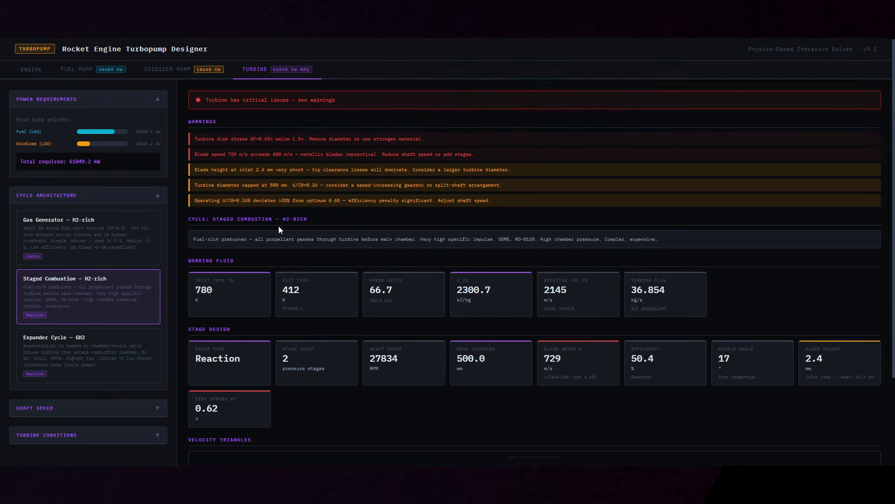
Expand the shaft speed and turbine conditions settings for the staged combustion turbine
{"action": "left_click", "coordinate": [96, 407]}
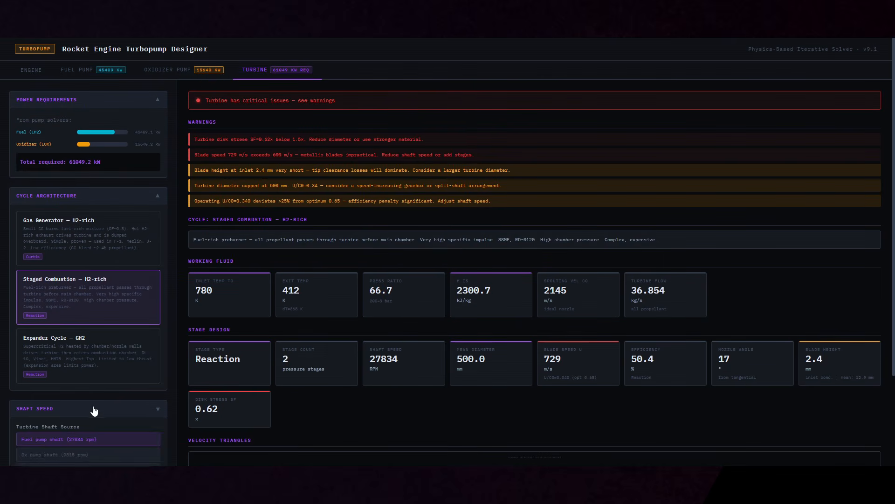
{"action": "scroll", "coordinate": [94, 407], "scroll_direction": "down", "scroll_amount": 3}
{"action": "left_click", "coordinate": [95, 400]}
{"action": "scroll", "coordinate": [102, 394], "scroll_direction": "down", "scroll_amount": 2}
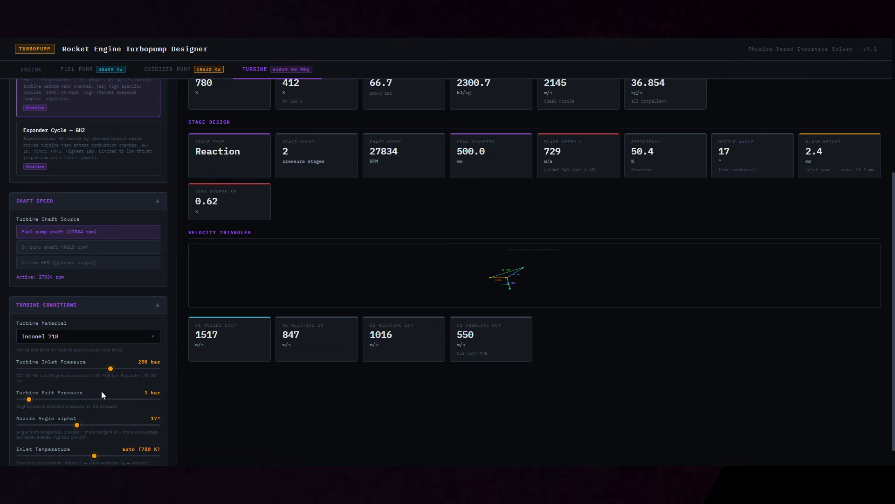
Lower the turbine inlet pressure to 25 bar and check the staged combustion turbine's warnings, working fluid and stage design results
{"action": "left_click_drag", "start_coordinate": [110, 369], "coordinate": [30, 374]}
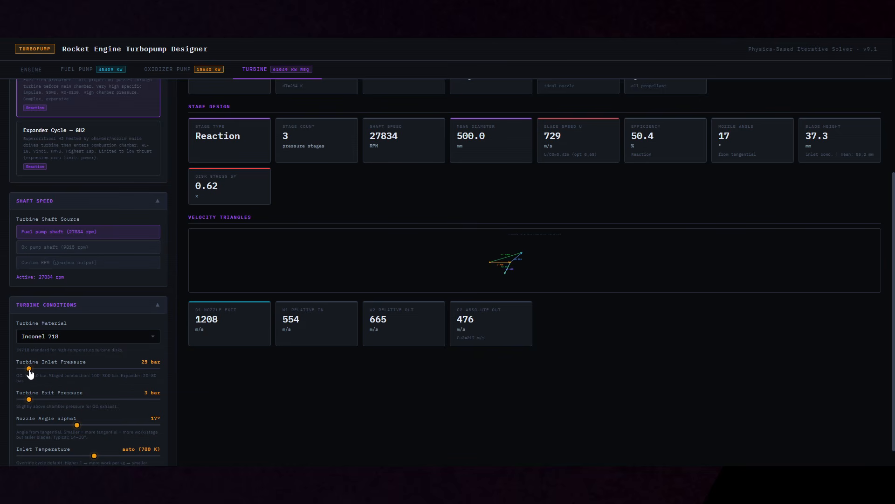
{"action": "scroll", "coordinate": [267, 414], "scroll_direction": "up", "scroll_amount": 4}
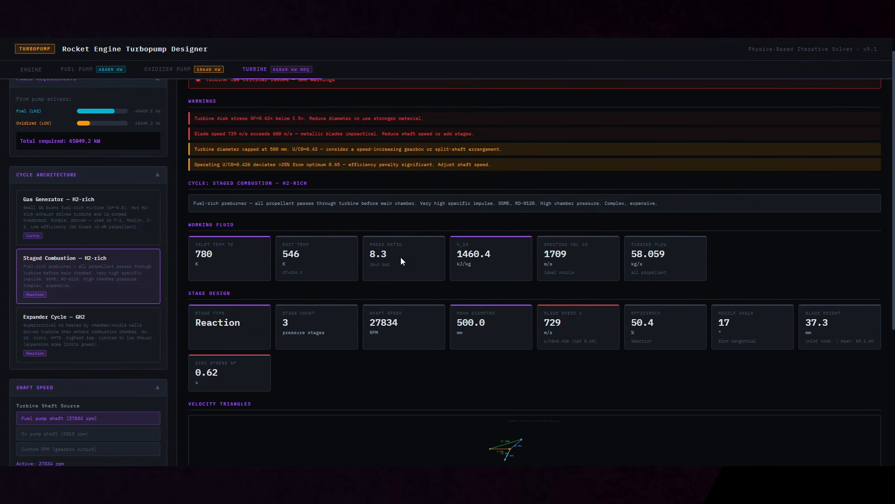
{"action": "scroll", "coordinate": [169, 274], "scroll_direction": "down", "scroll_amount": 2}
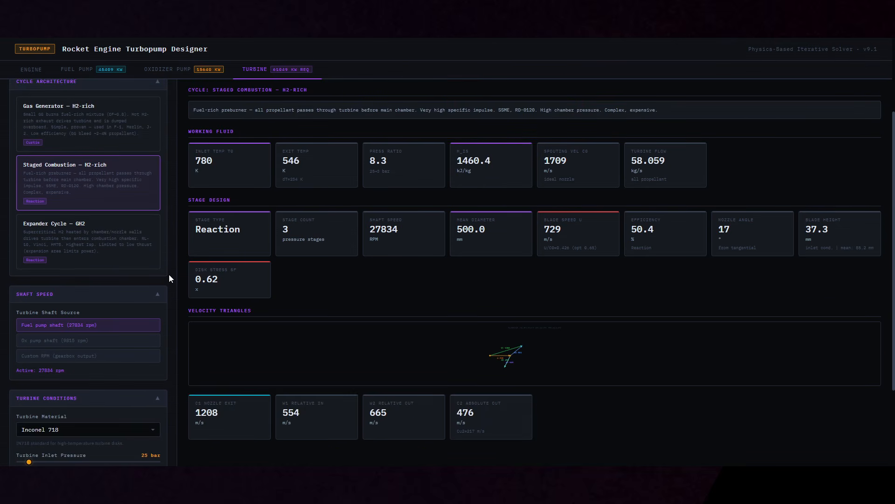
Switch the turbine shaft source to Custom RPM at 11500 rpm and check the resulting warnings and stage design
{"action": "left_click", "coordinate": [105, 357]}
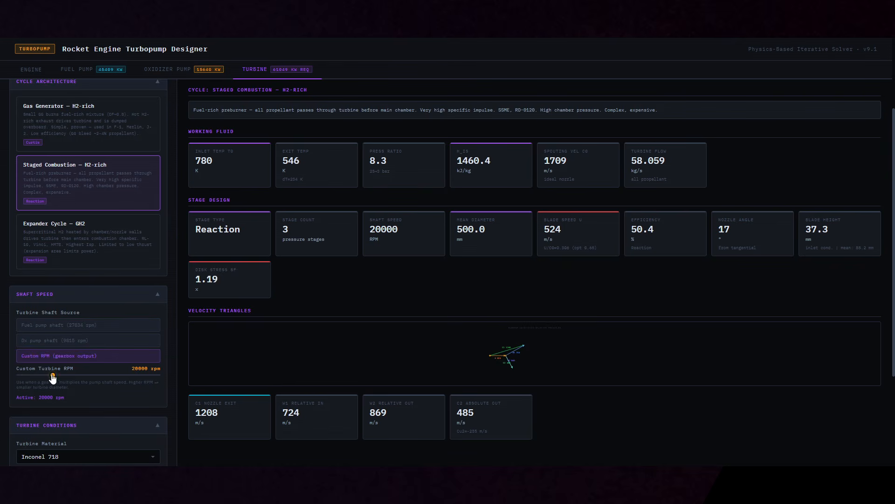
{"action": "left_click_drag", "start_coordinate": [53, 375], "coordinate": [39, 377]}
{"action": "scroll", "coordinate": [480, 315], "scroll_direction": "up", "scroll_amount": 3}
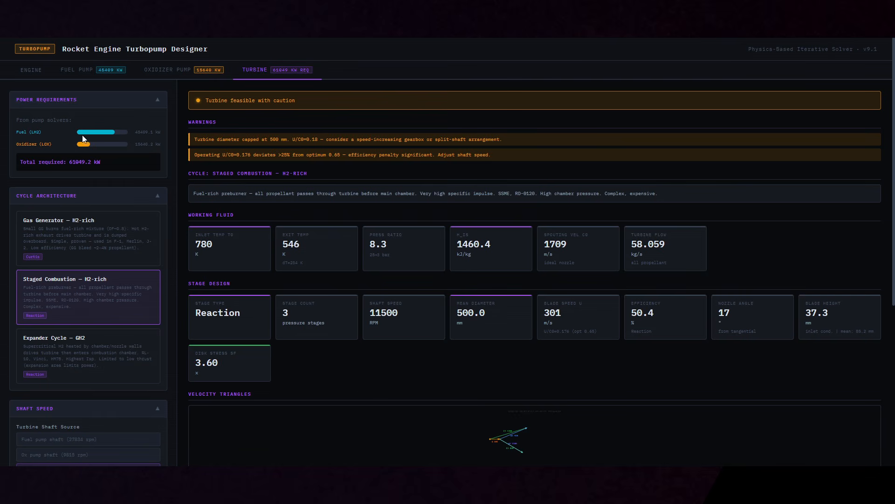
{"action": "scroll", "coordinate": [402, 292], "scroll_direction": "down", "scroll_amount": 2}
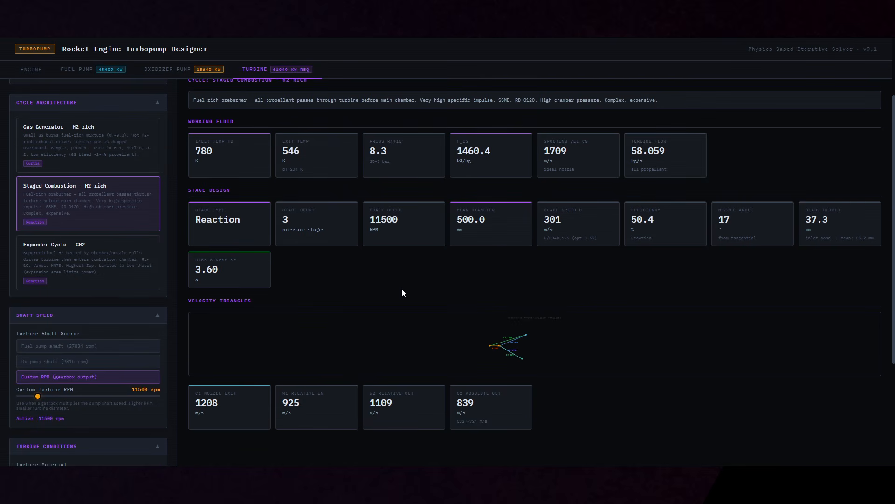
Check the engine's propellant and performance inputs, and return to the turbine's gas generator results
{"action": "left_click", "coordinate": [24, 68]}
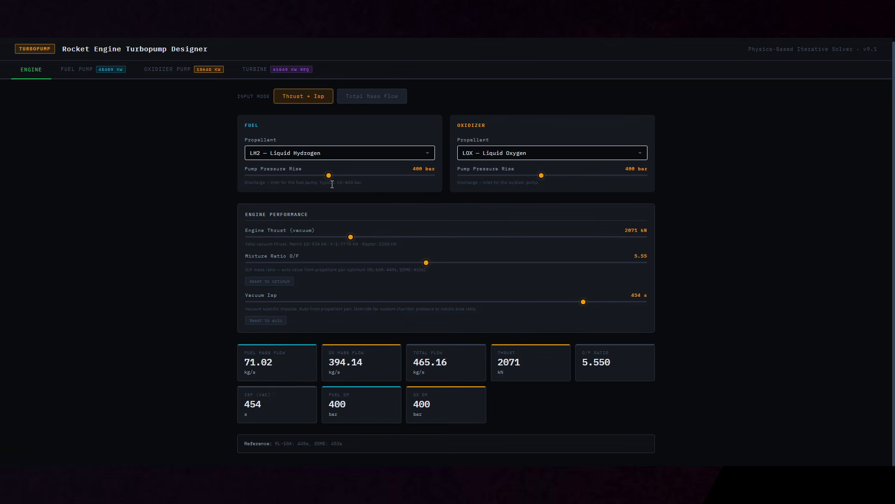
{"action": "left_click", "coordinate": [268, 73]}
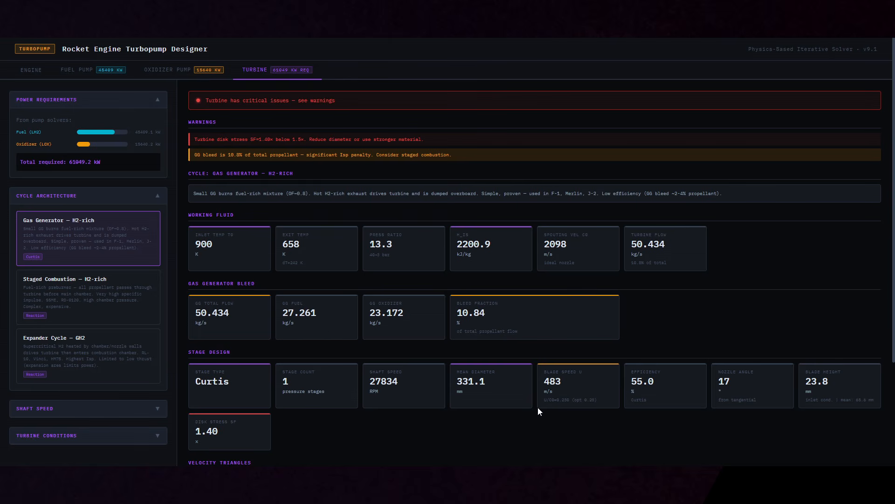
{"action": "scroll", "coordinate": [420, 368], "scroll_direction": "down", "scroll_amount": 2}
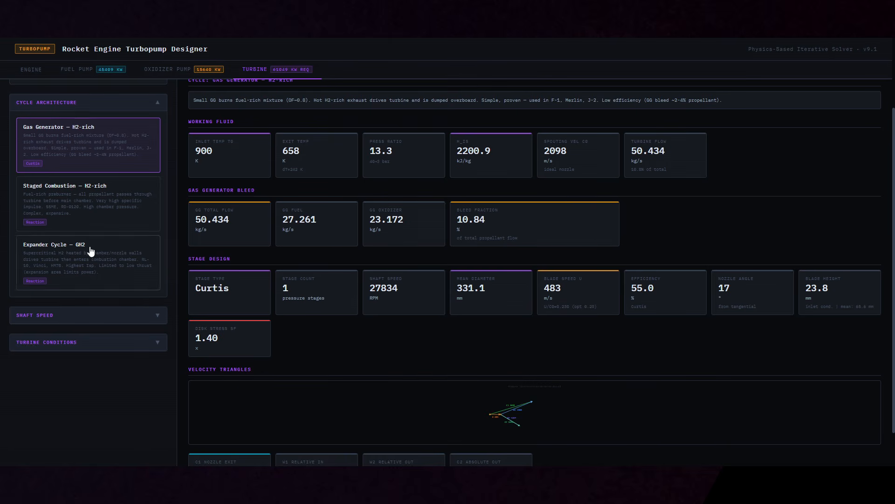
Expand the gas generator turbine's shaft speed and turbine conditions settings and view them alongside the velocity triangles
{"action": "left_click", "coordinate": [87, 327]}
{"action": "left_click", "coordinate": [86, 426]}
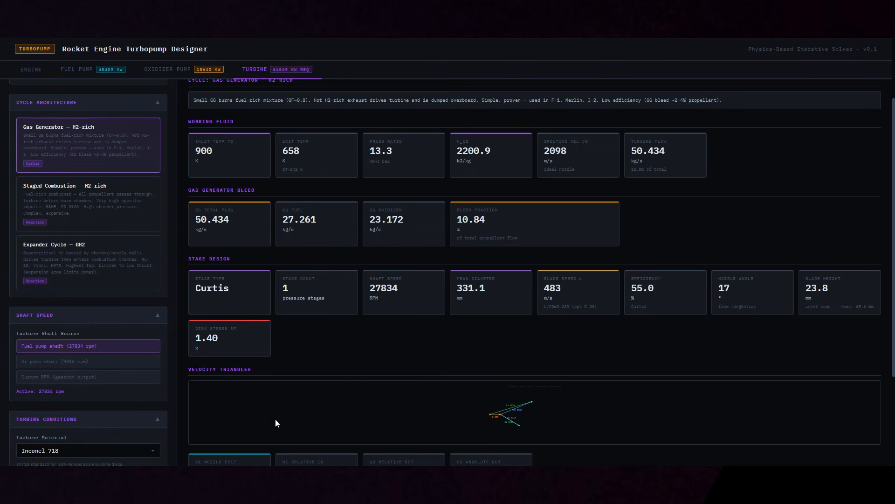
{"action": "scroll", "coordinate": [438, 367], "scroll_direction": "down", "scroll_amount": 3}
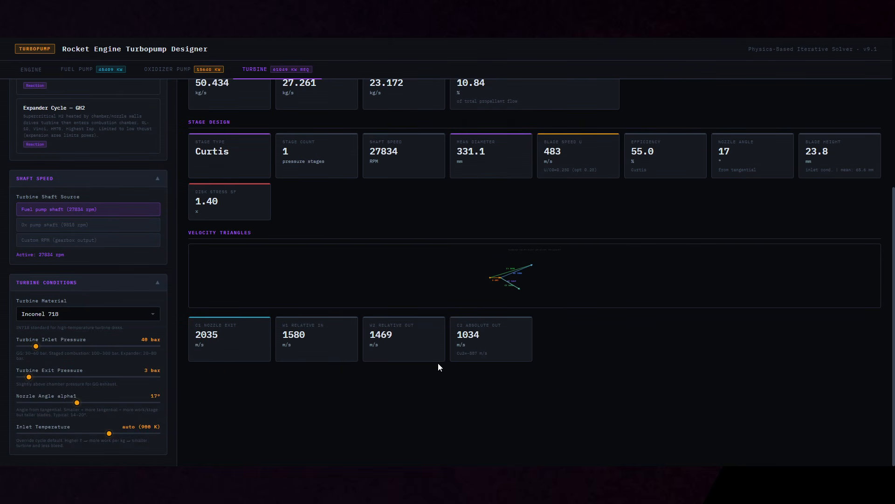
Examine the gas generator turbine's warnings, working fluid, bleed and stage design results
{"action": "scroll", "coordinate": [438, 362], "scroll_direction": "up", "scroll_amount": 5}
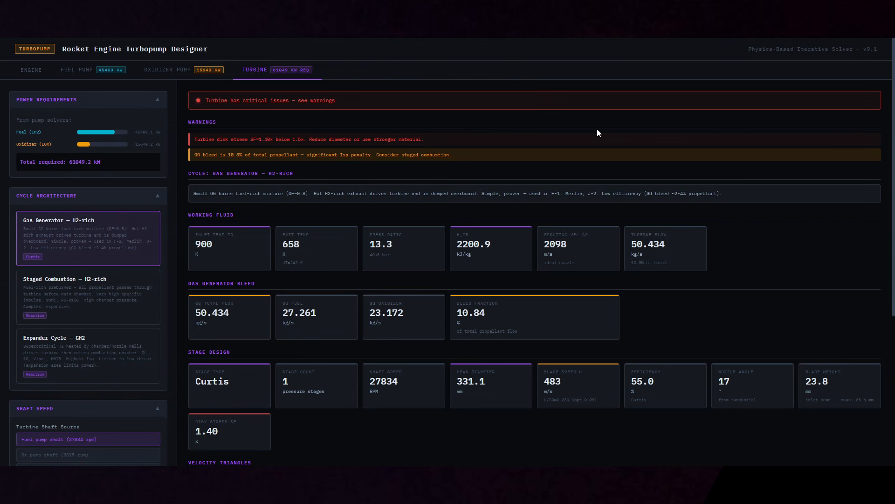
{"action": "scroll", "coordinate": [597, 130], "scroll_direction": "down", "scroll_amount": 2}
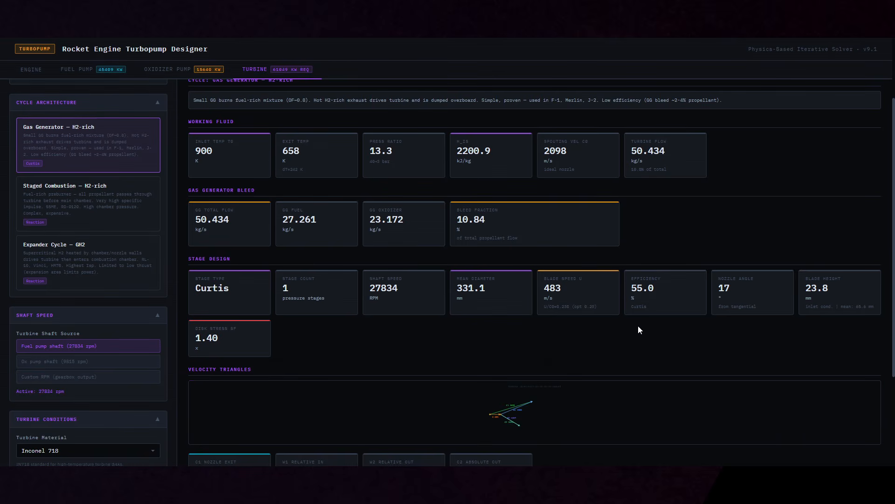
{"action": "scroll", "coordinate": [639, 328], "scroll_direction": "up", "scroll_amount": 2}
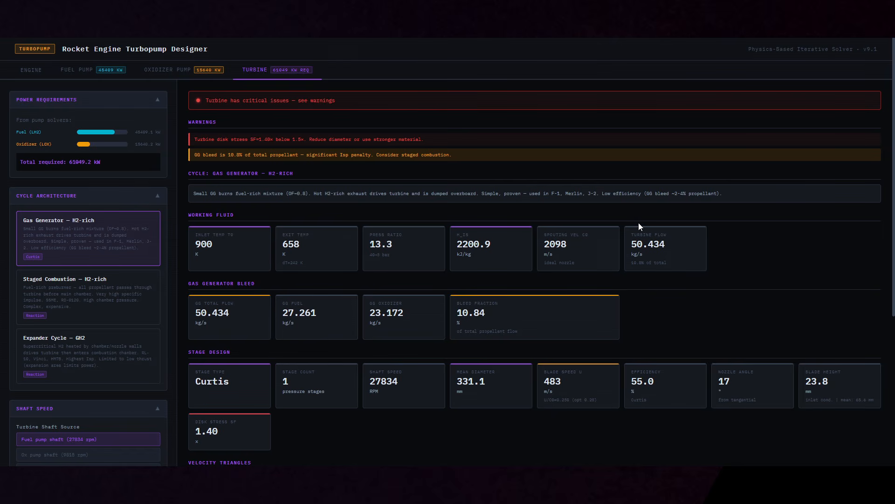
{"action": "scroll", "coordinate": [639, 220], "scroll_direction": "down", "scroll_amount": 3}
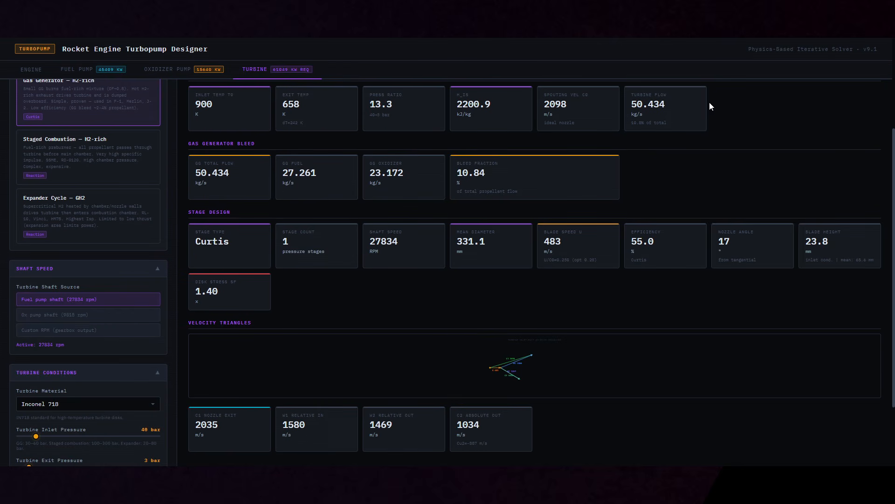
{"action": "scroll", "coordinate": [378, 267], "scroll_direction": "up", "scroll_amount": 3}
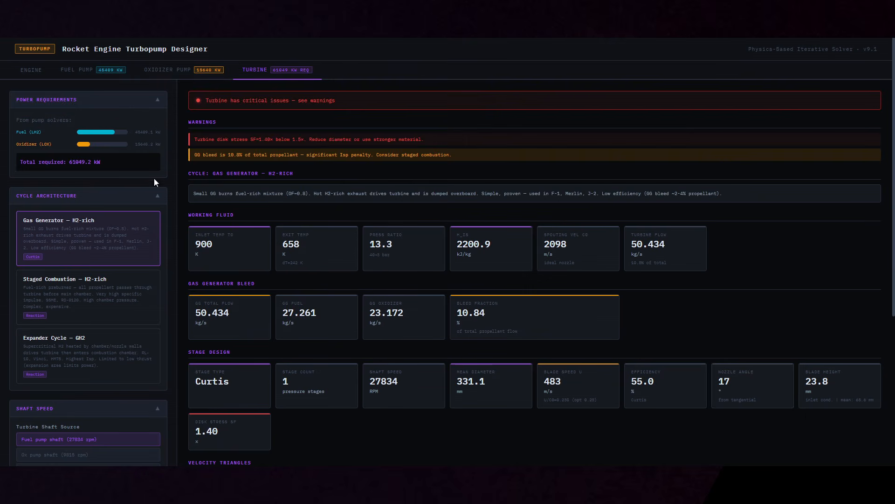
Review the oxidizer pump's results and compare them with the fuel pump's rotor, cavitation and structural results
{"action": "left_click", "coordinate": [146, 71]}
{"action": "scroll", "coordinate": [562, 332], "scroll_direction": "down", "scroll_amount": 3}
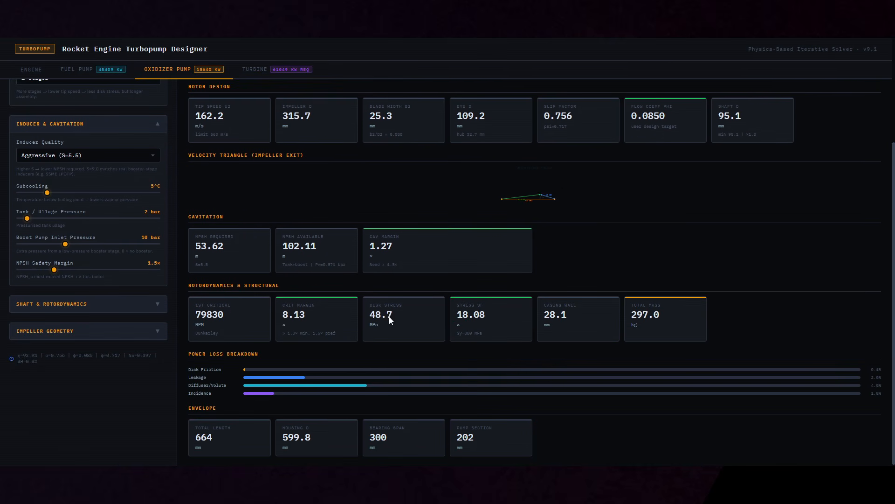
{"action": "scroll", "coordinate": [343, 272], "scroll_direction": "up", "scroll_amount": 1}
{"action": "scroll", "coordinate": [342, 273], "scroll_direction": "up", "scroll_amount": 3}
{"action": "left_click", "coordinate": [106, 69]}
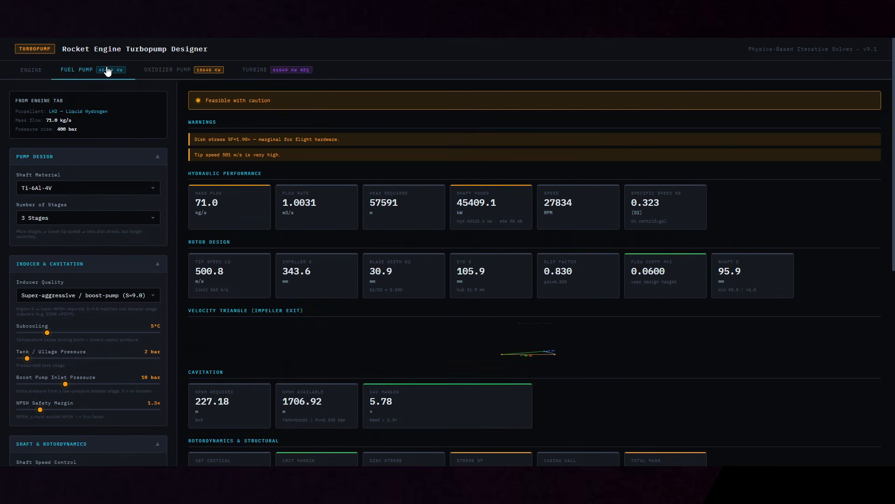
{"action": "scroll", "coordinate": [411, 194], "scroll_direction": "down", "scroll_amount": 3}
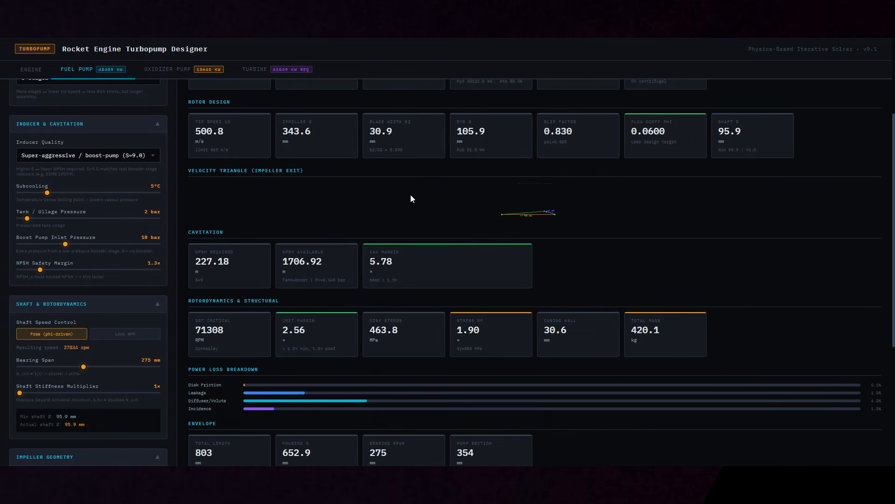
{"action": "scroll", "coordinate": [410, 196], "scroll_direction": "up", "scroll_amount": 3}
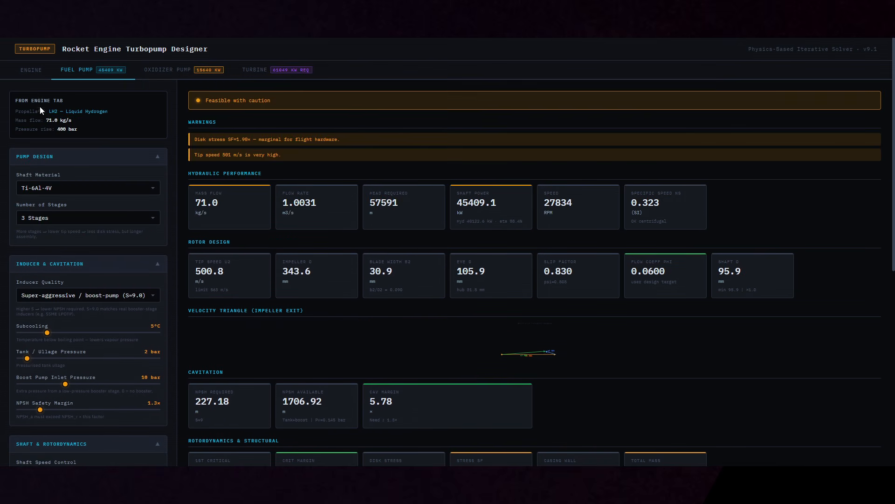
Check the engine inputs and look through the fuel pump's shaft material, inducer quality, rotordynamics and impeller geometry settings
{"action": "left_click", "coordinate": [32, 73]}
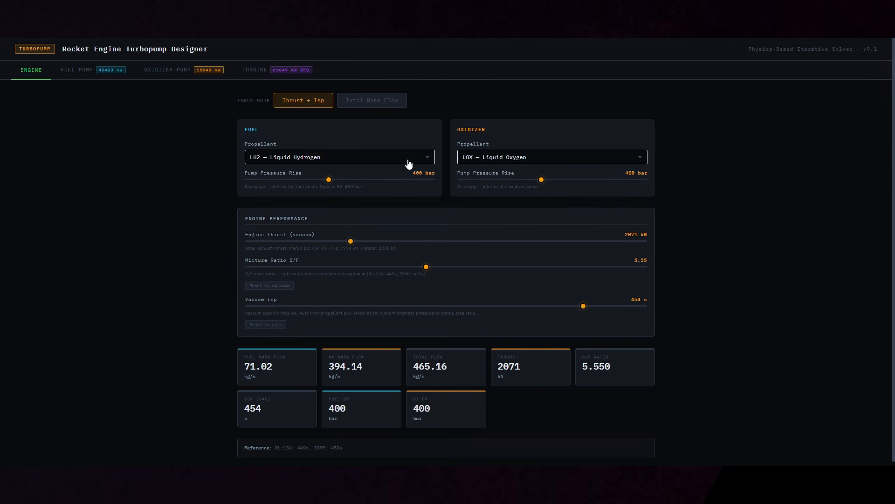
{"action": "left_click", "coordinate": [81, 73]}
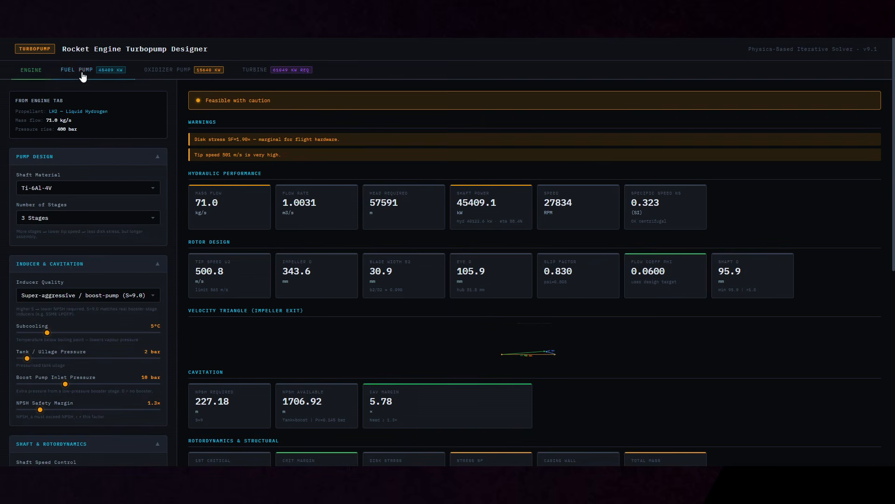
{"action": "left_click", "coordinate": [104, 189]}
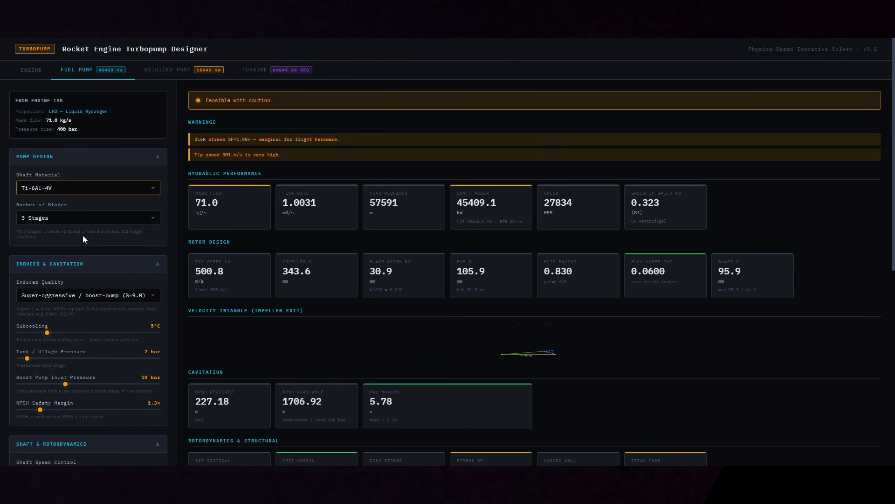
{"action": "left_click", "coordinate": [440, 350]}
{"action": "left_click", "coordinate": [52, 223]}
{"action": "left_click", "coordinate": [103, 296]}
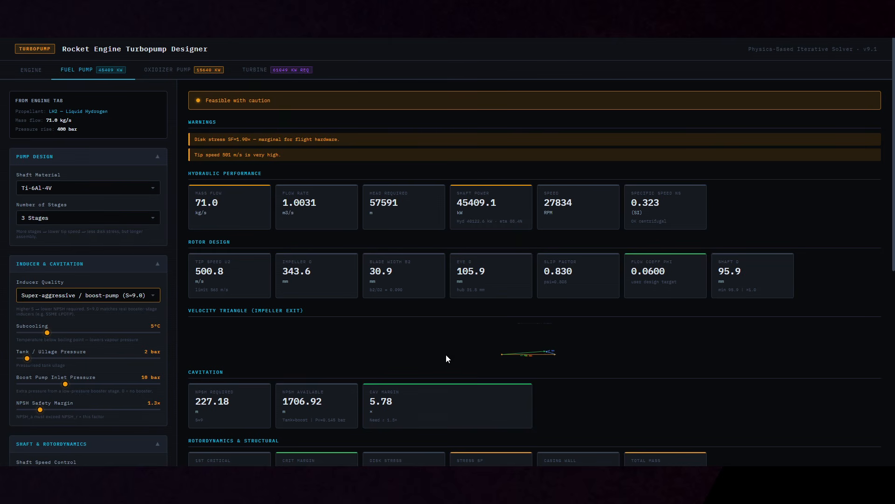
{"action": "left_click", "coordinate": [393, 366]}
{"action": "scroll", "coordinate": [118, 345], "scroll_direction": "down", "scroll_amount": 5}
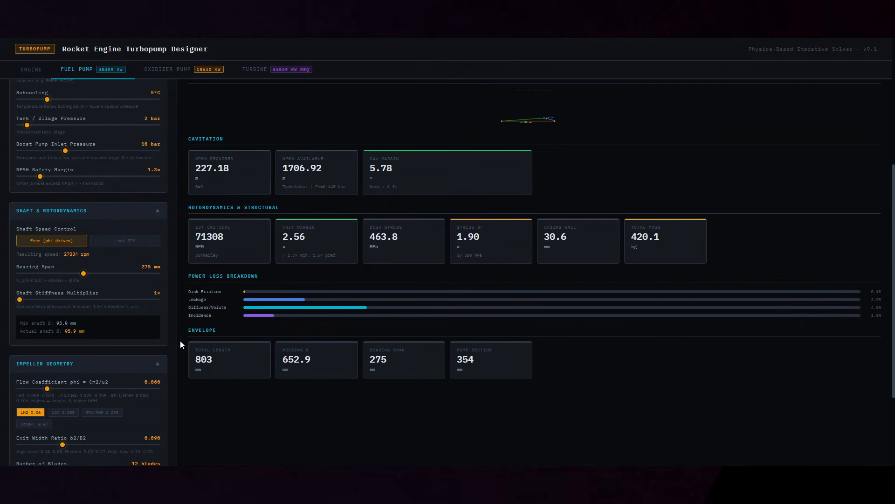
{"action": "scroll", "coordinate": [183, 340], "scroll_direction": "up", "scroll_amount": 5}
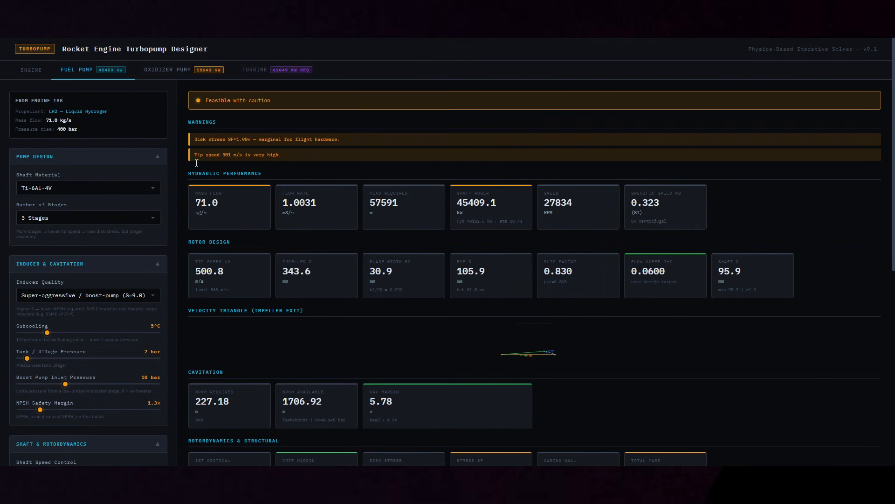
Reopen the turbine design and look over its gas generator bleed, stage design and velocity triangle results
{"action": "left_click", "coordinate": [212, 70]}
{"action": "left_click", "coordinate": [256, 70]}
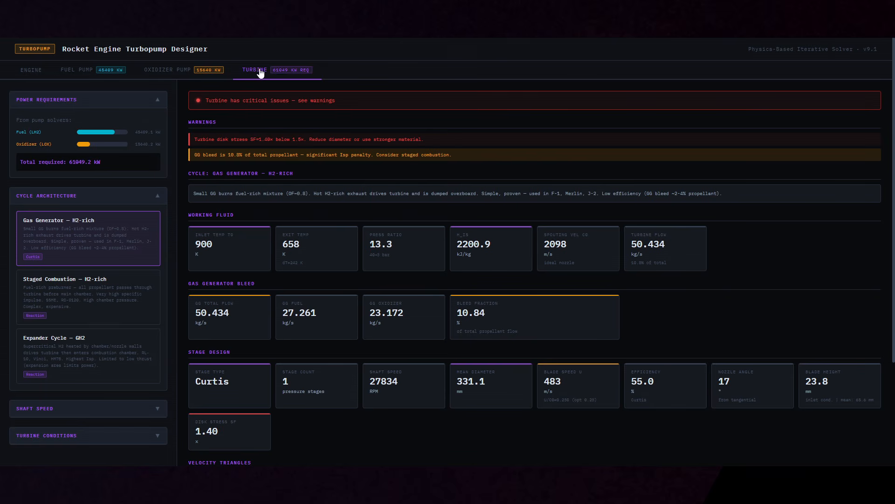
{"action": "scroll", "coordinate": [330, 229], "scroll_direction": "down", "scroll_amount": 3}
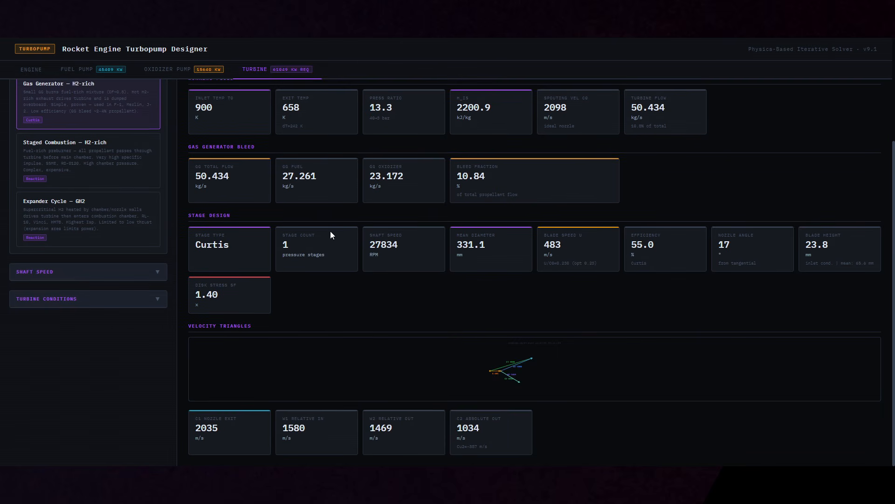
{"action": "scroll", "coordinate": [330, 231], "scroll_direction": "up", "scroll_amount": 3}
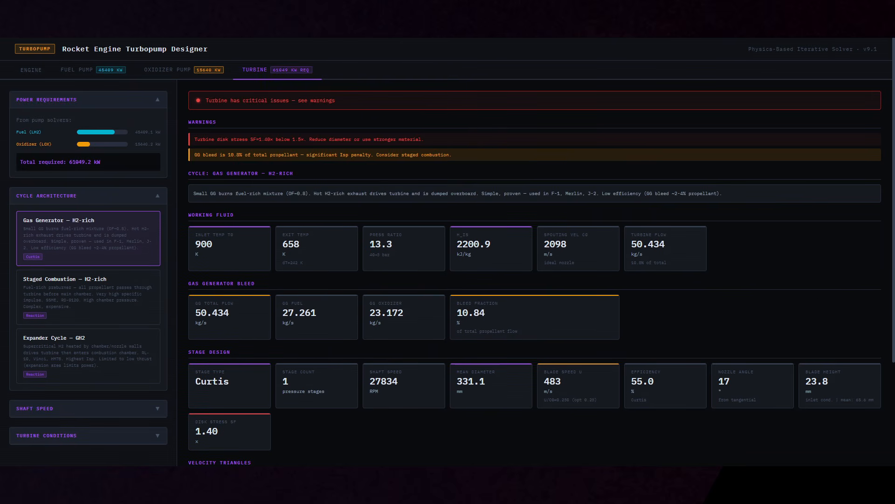